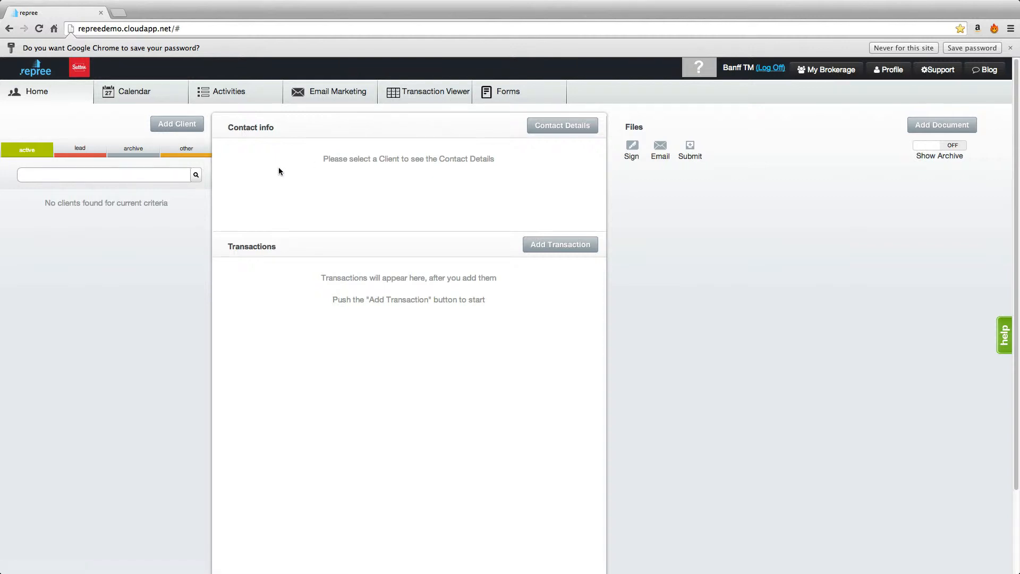
# - Open the activities list and switch the daily digest of activities and events on and back off
pyautogui.click(260, 101)
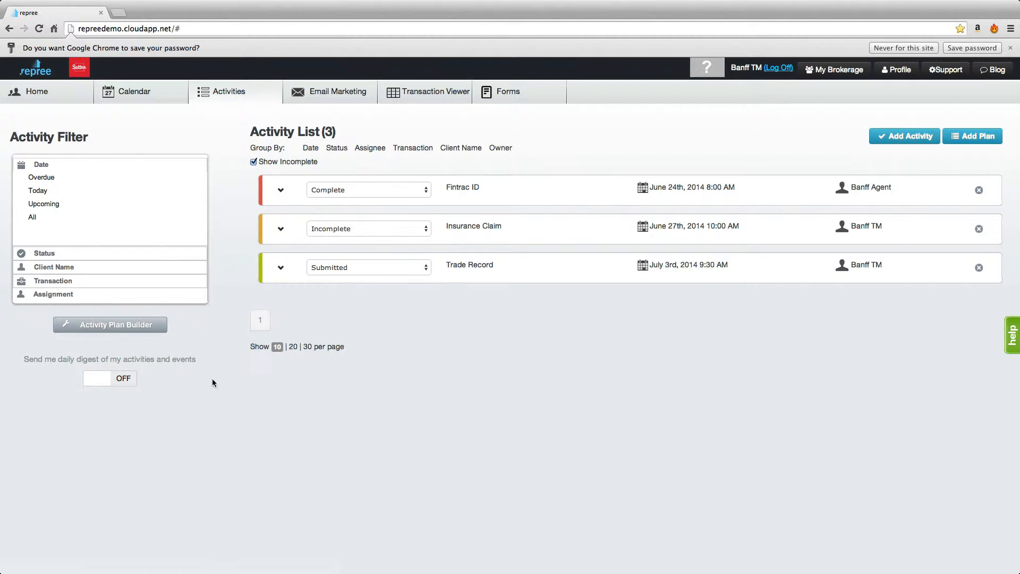
pyautogui.click(109, 383)
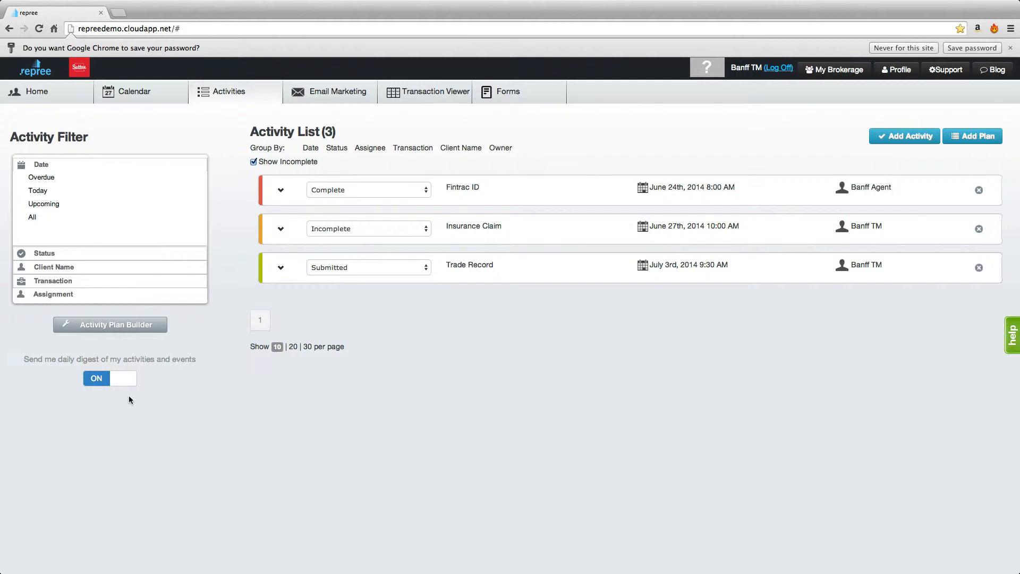
pyautogui.click(125, 385)
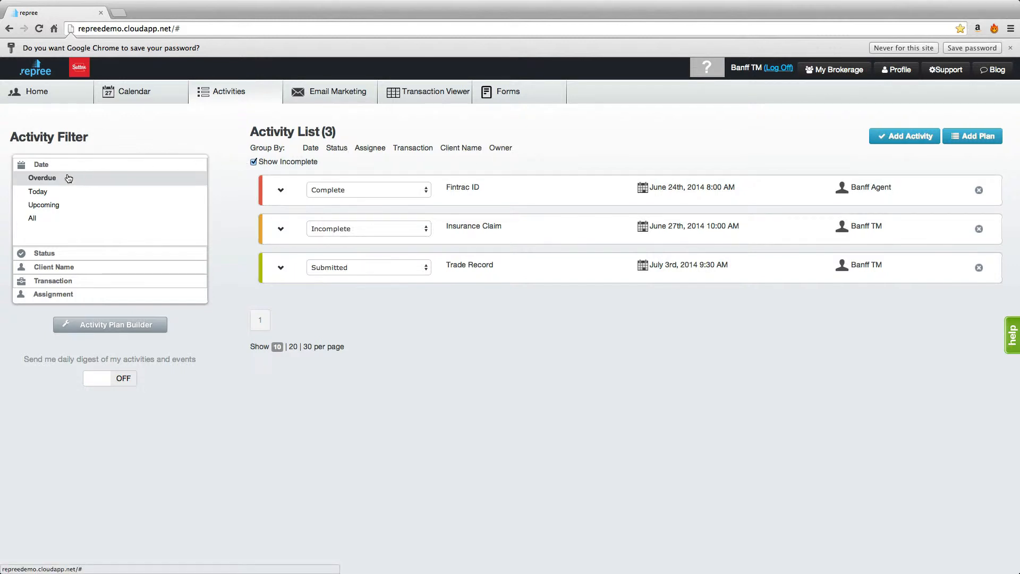
# - Filter the activity list to upcoming activities and group them by assignee
pyautogui.click(59, 207)
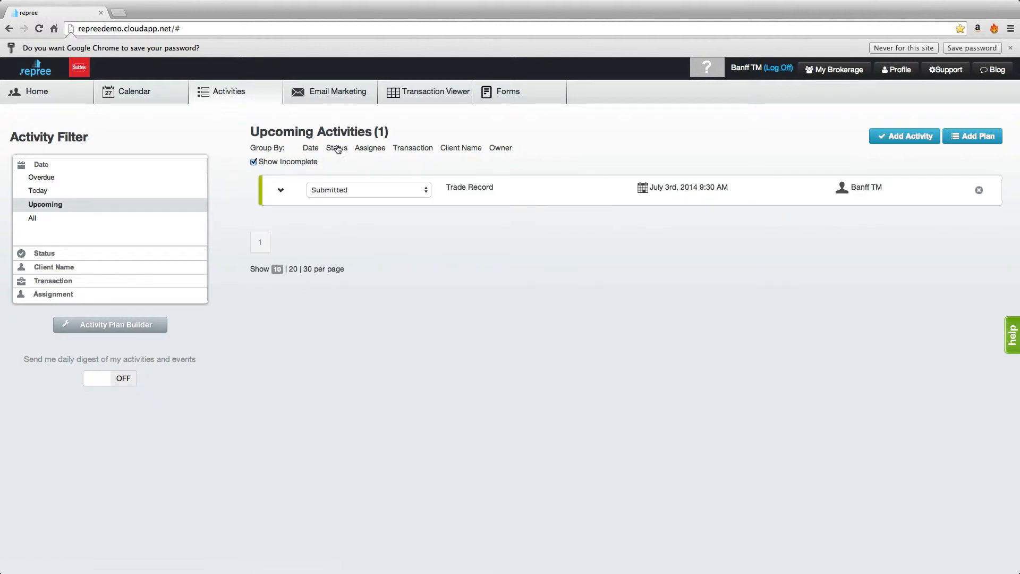
pyautogui.click(373, 151)
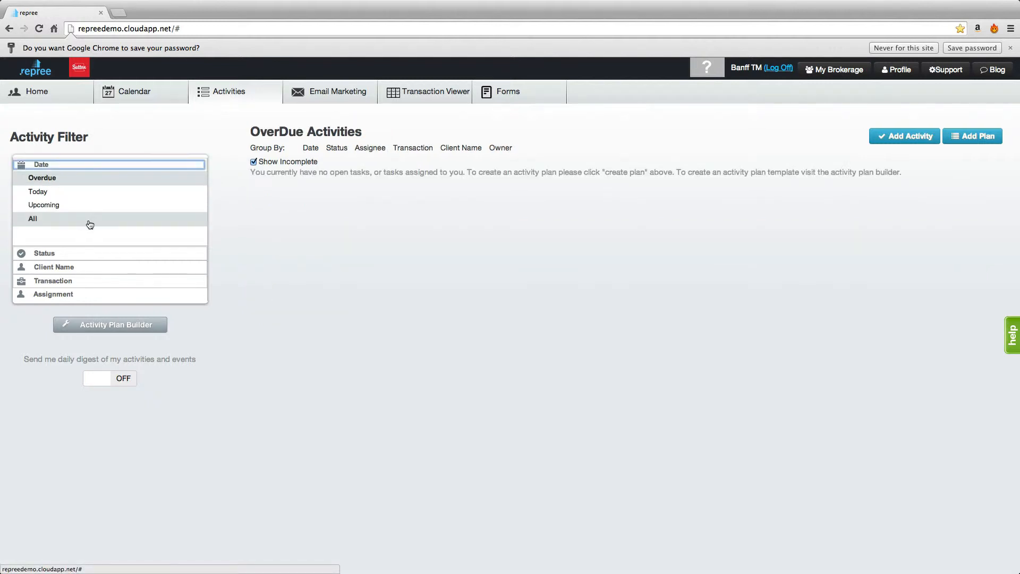
# - Filter the activity list to Incomplete status, group it by transaction, and remove that grouping
pyautogui.click(103, 253)
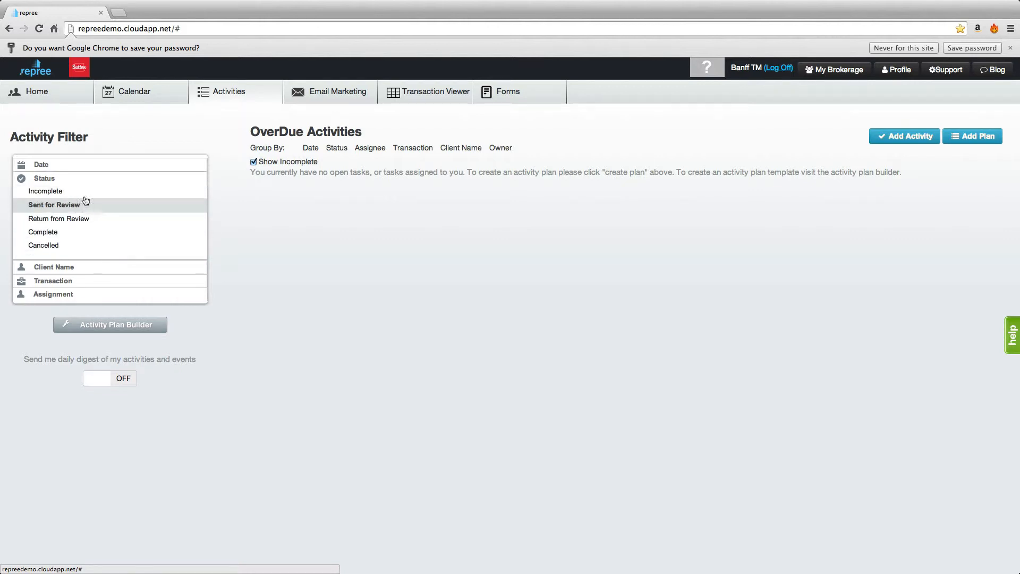
pyautogui.click(84, 192)
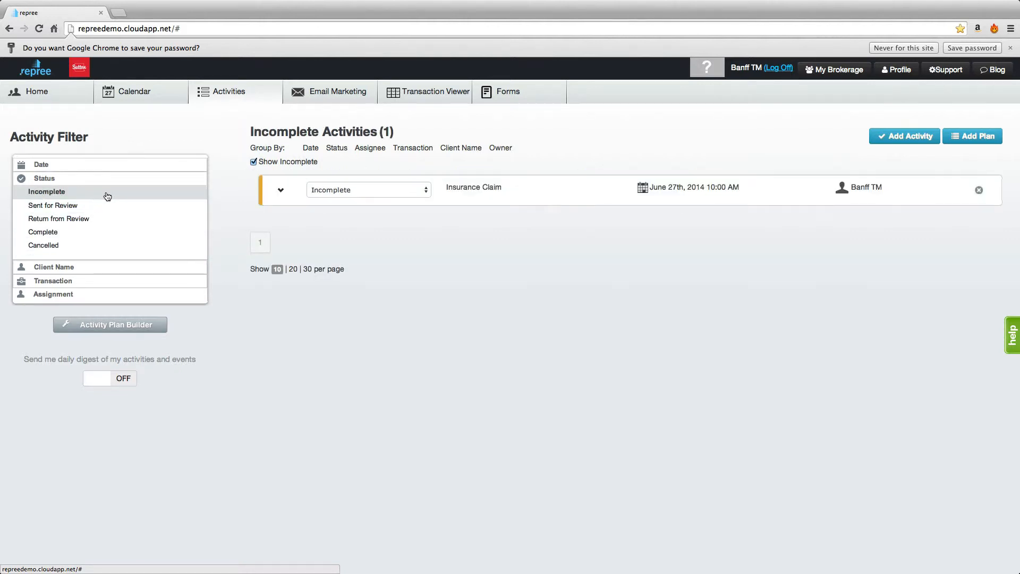
pyautogui.click(421, 151)
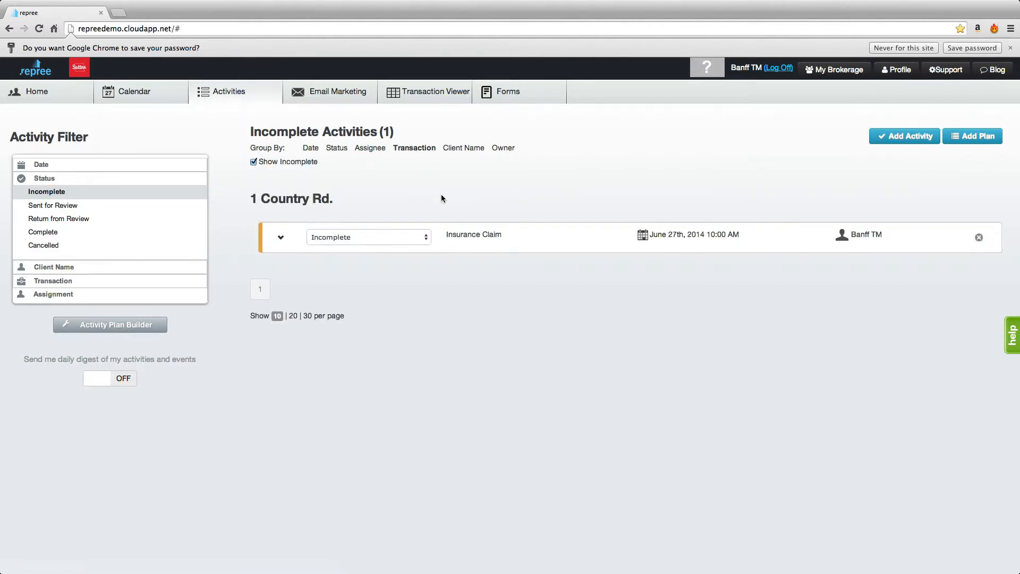
pyautogui.click(411, 154)
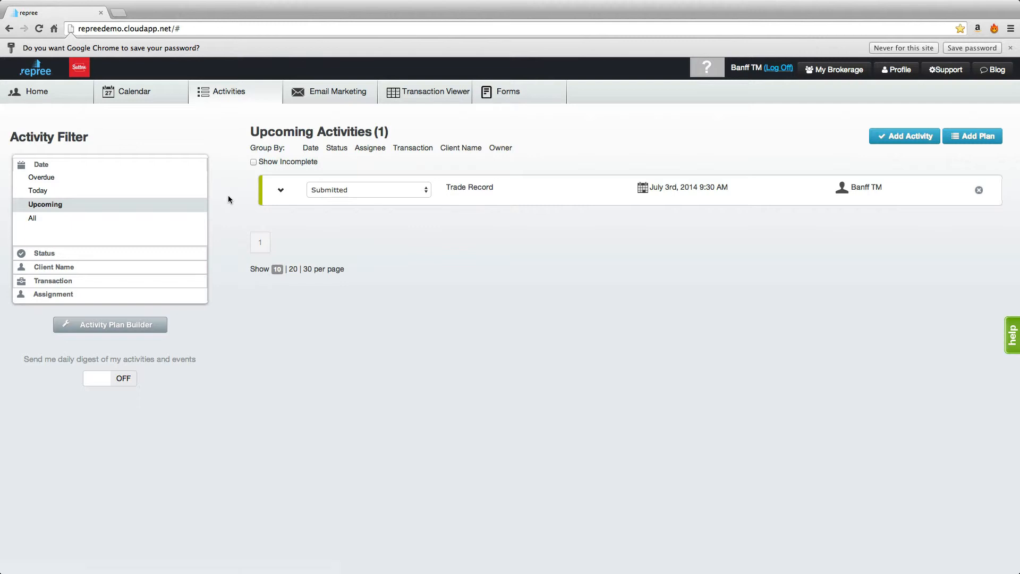
# - Expand the upcoming Trade Record activity and enter "Printed Trade Record" as its description
pyautogui.click(280, 191)
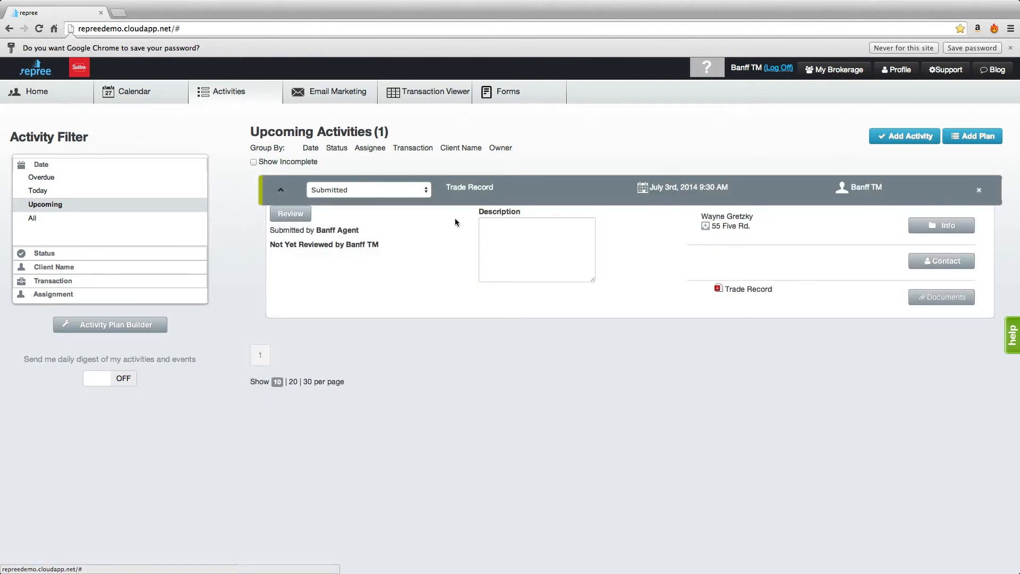
pyautogui.click(532, 234)
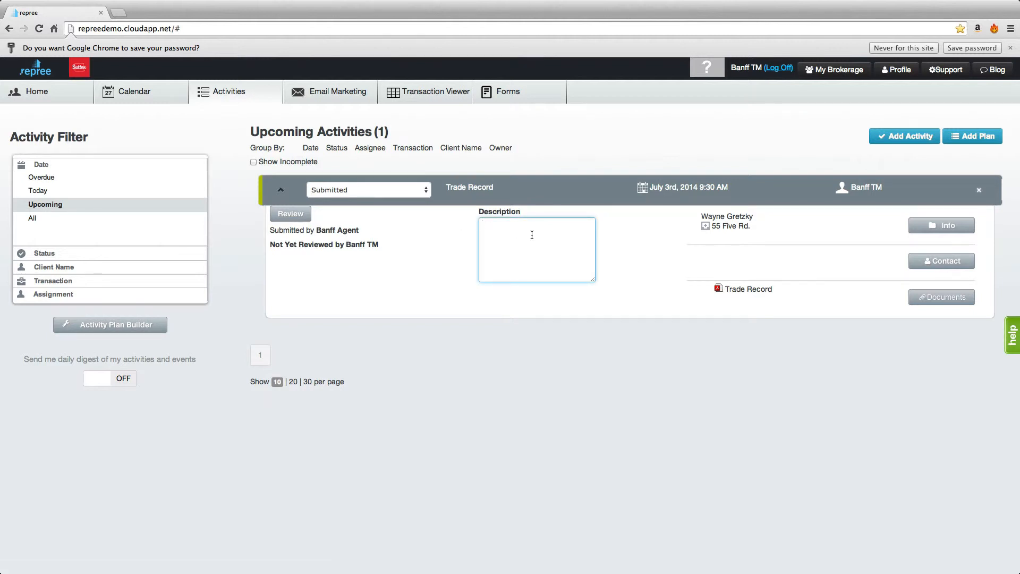
pyautogui.write('Printed Trade Record')
# - View the Trade Record document attached to the activity, then close it
pyautogui.click(751, 292)
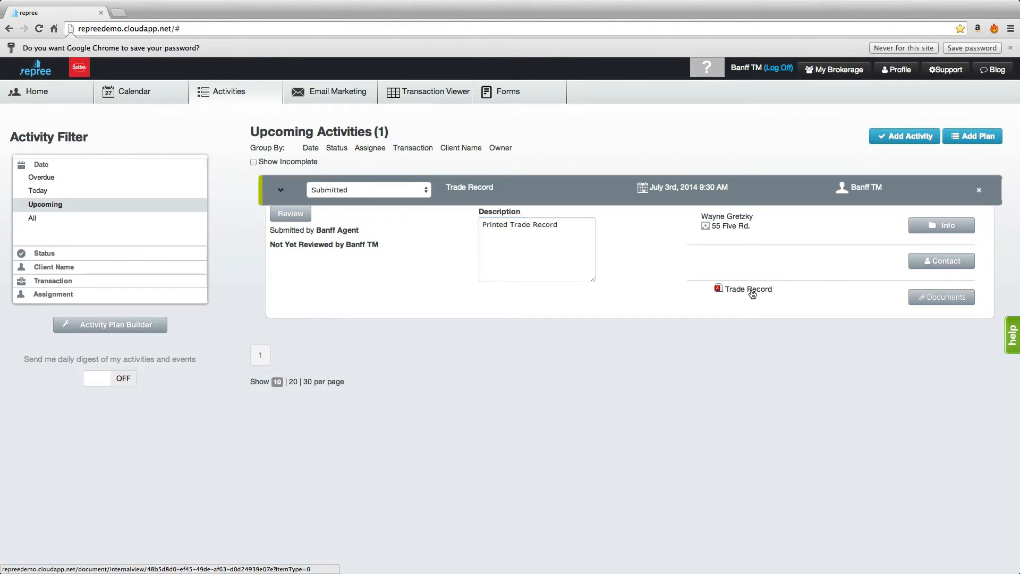
pyautogui.moveTo(997, 204); pyautogui.dragTo(979, 159)
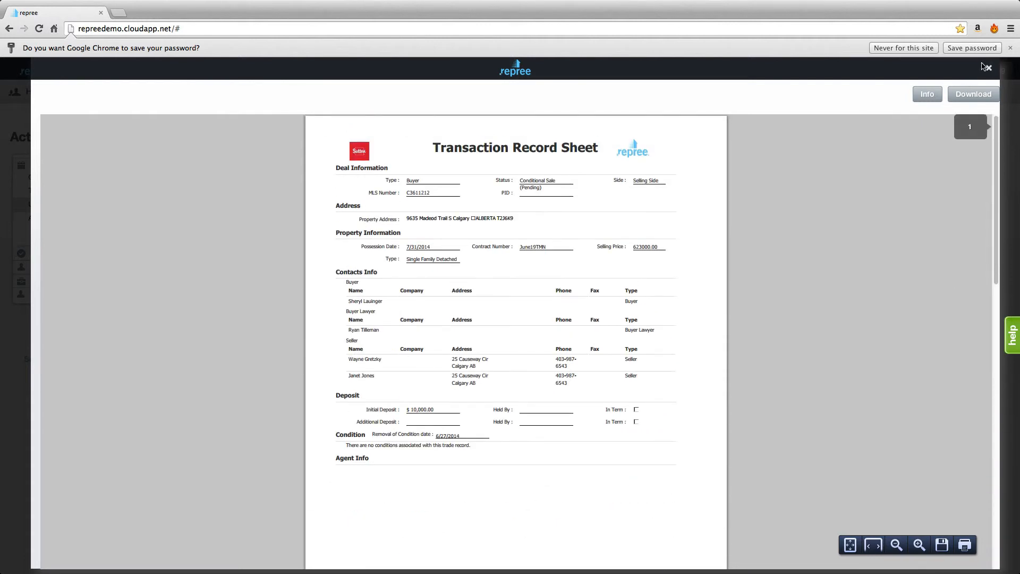
pyautogui.click(989, 67)
# - Start the review of the Trade Record activity and rename its transaction, spelling out "Rd." as "Road"
pyautogui.click(291, 214)
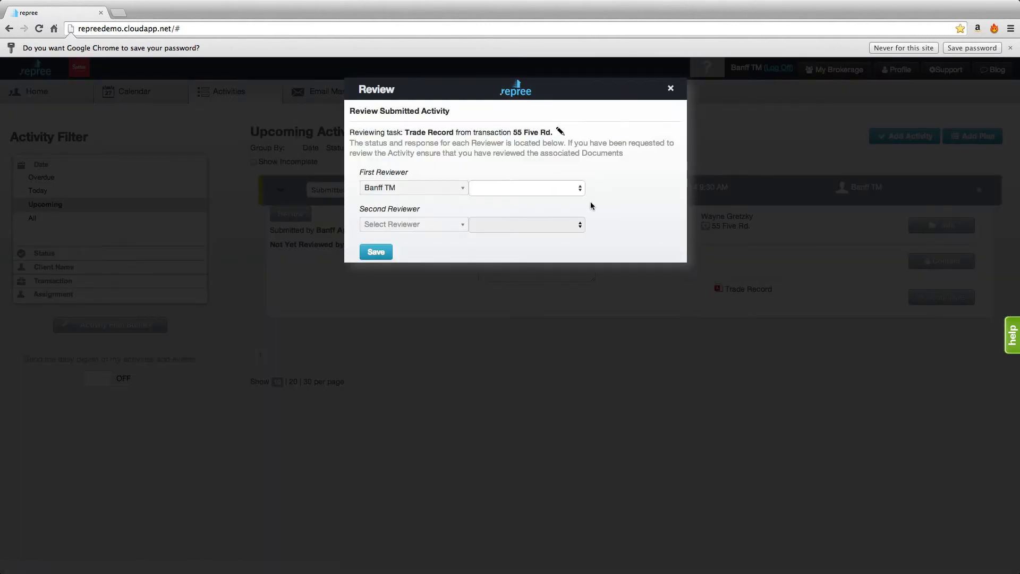
pyautogui.click(560, 132)
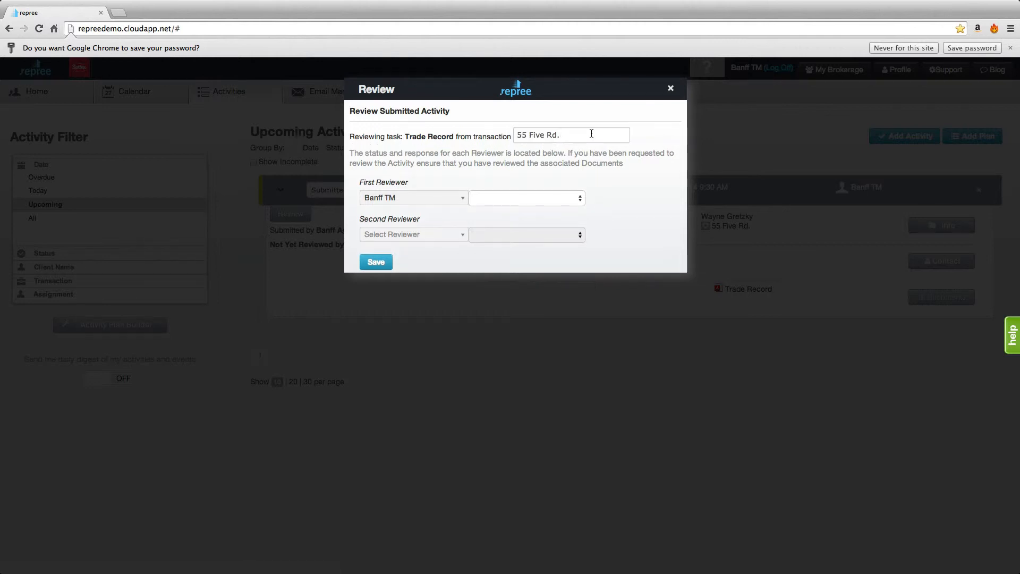
pyautogui.moveTo(578, 134); pyautogui.dragTo(460, 133)
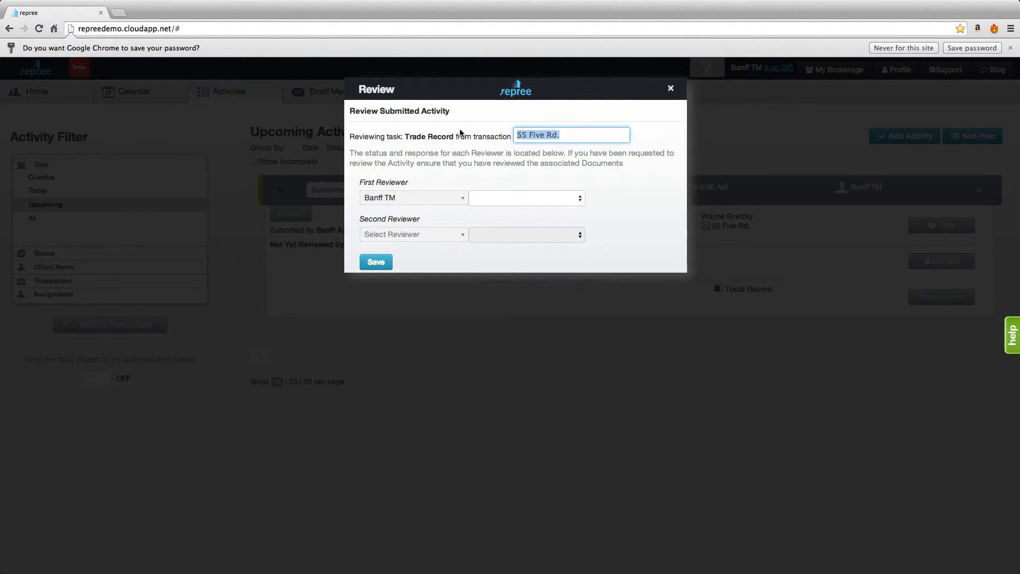
pyautogui.write('55 Five Road')
pyautogui.press('Return')
# - Set the first reviewer's response to Accepted and save the review
pyautogui.click(580, 189)
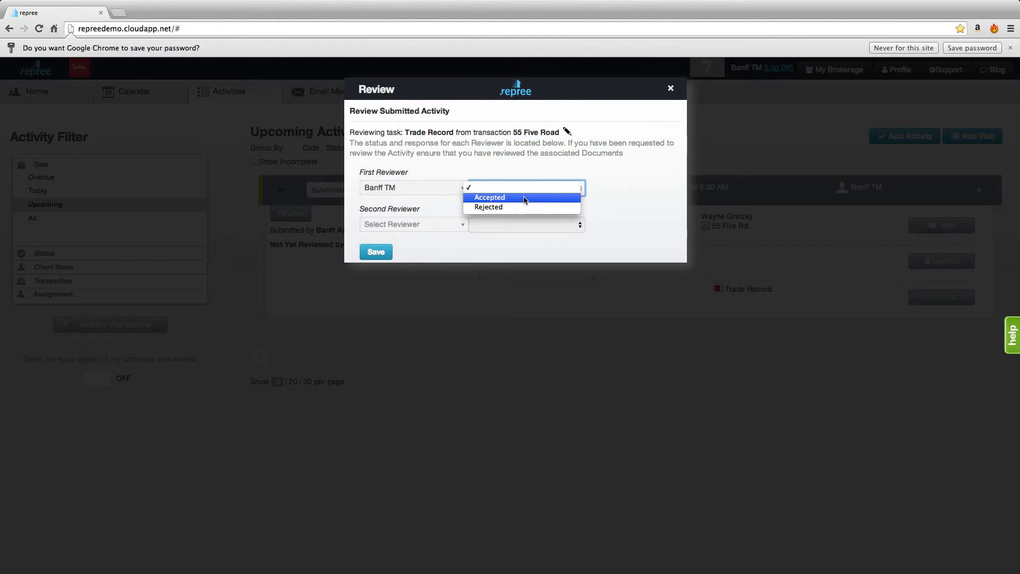
pyautogui.click(524, 198)
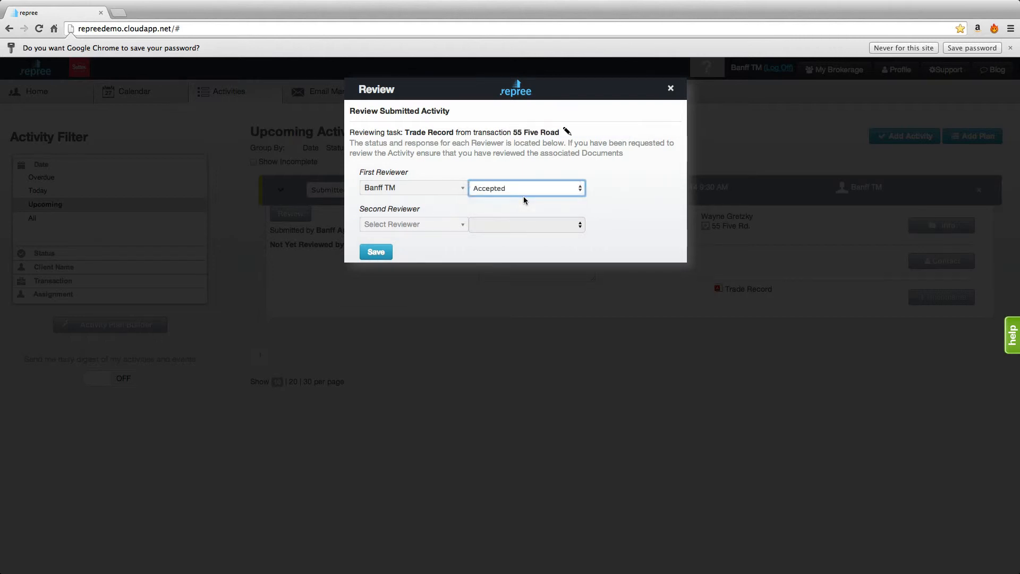
pyautogui.click(391, 252)
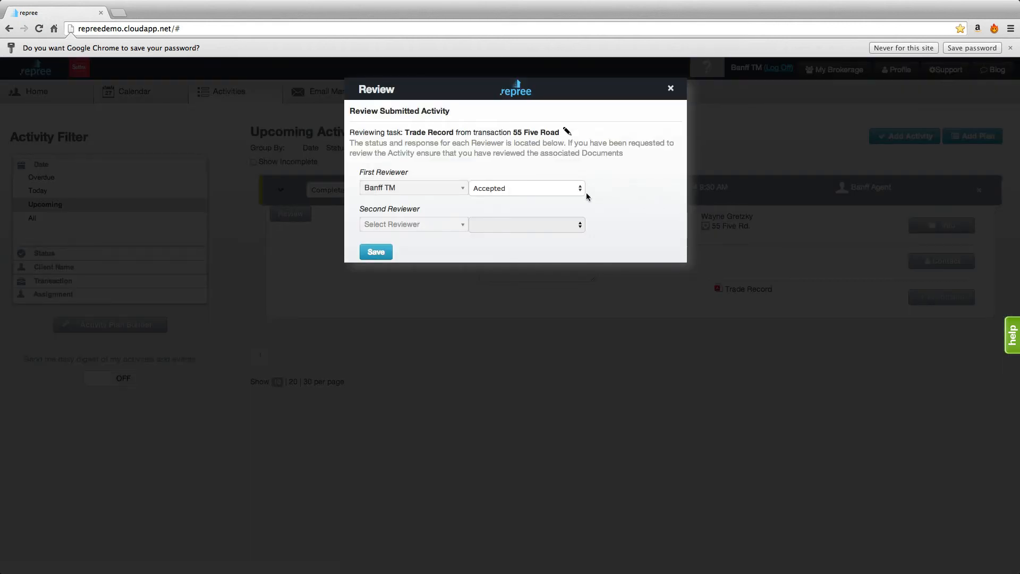
# - Change the first reviewer's response to Rejected with the return reason "Incomplete record" and save the review
pyautogui.click(583, 190)
pyautogui.click(544, 197)
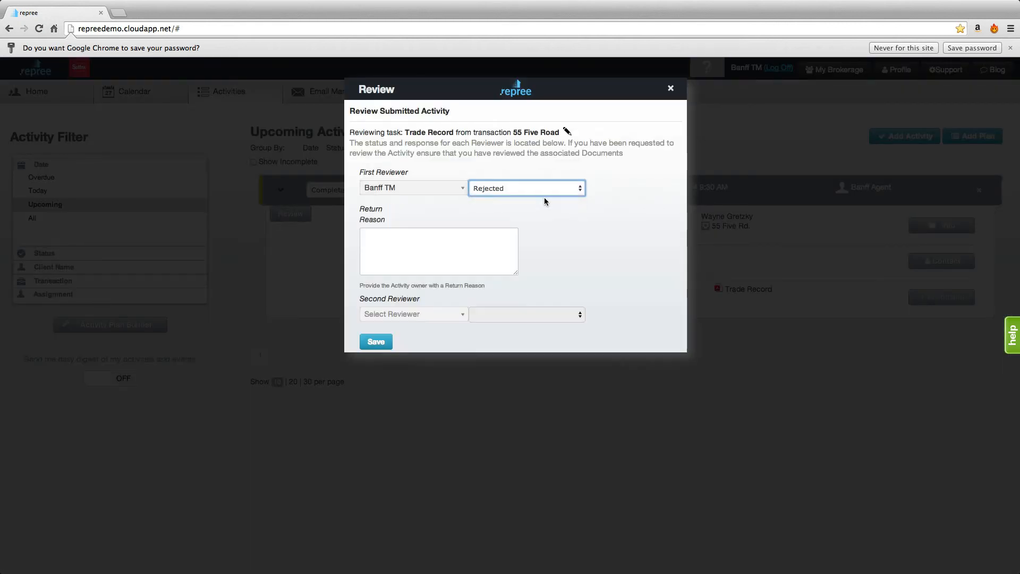
pyautogui.click(396, 239)
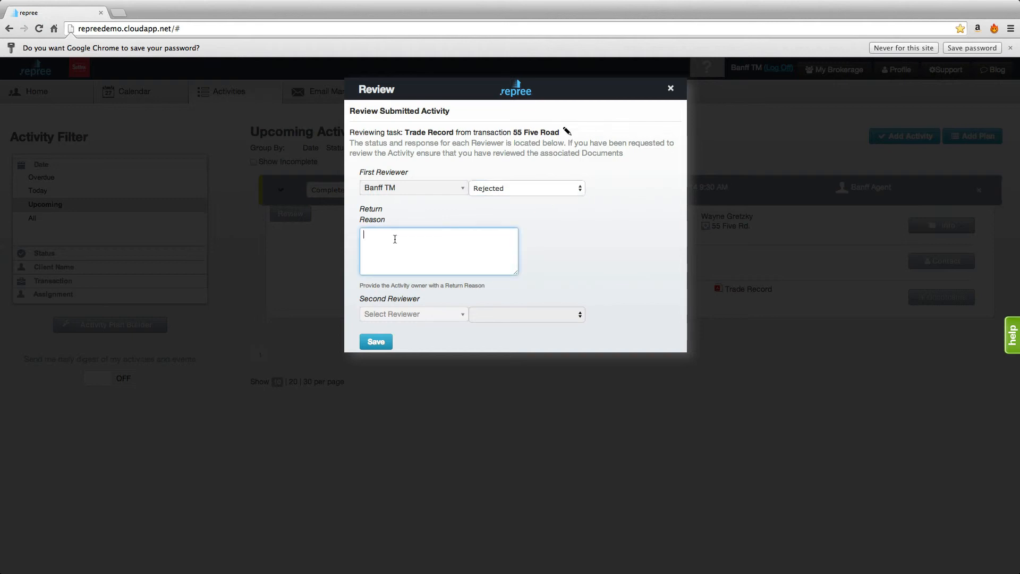
pyautogui.write('Incomplete record')
pyautogui.click(373, 342)
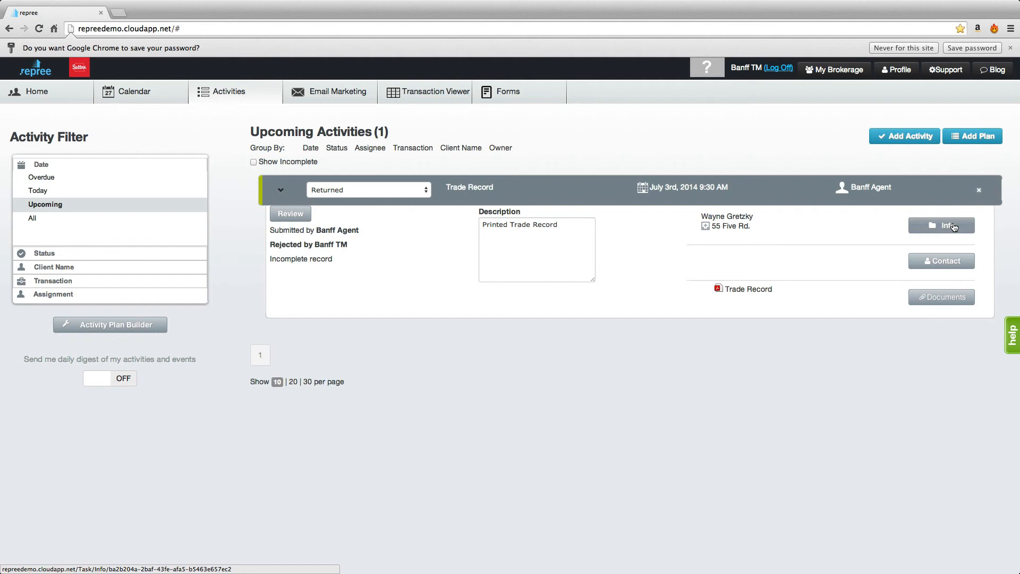
# - Open the activity's linked transaction and look through its trade record, commissions, contacts, documents, submission and info sections
pyautogui.click(727, 226)
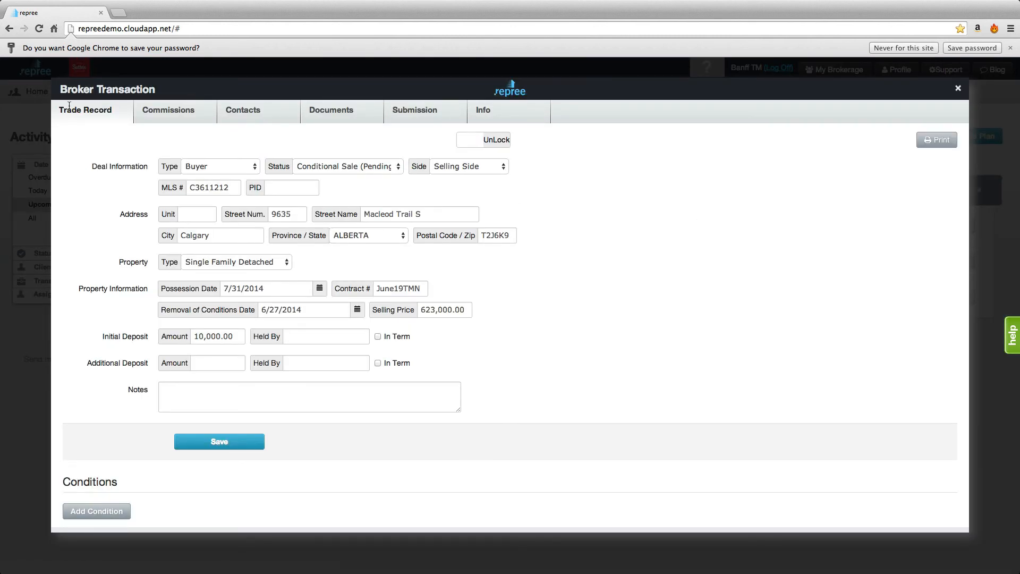
pyautogui.click(183, 111)
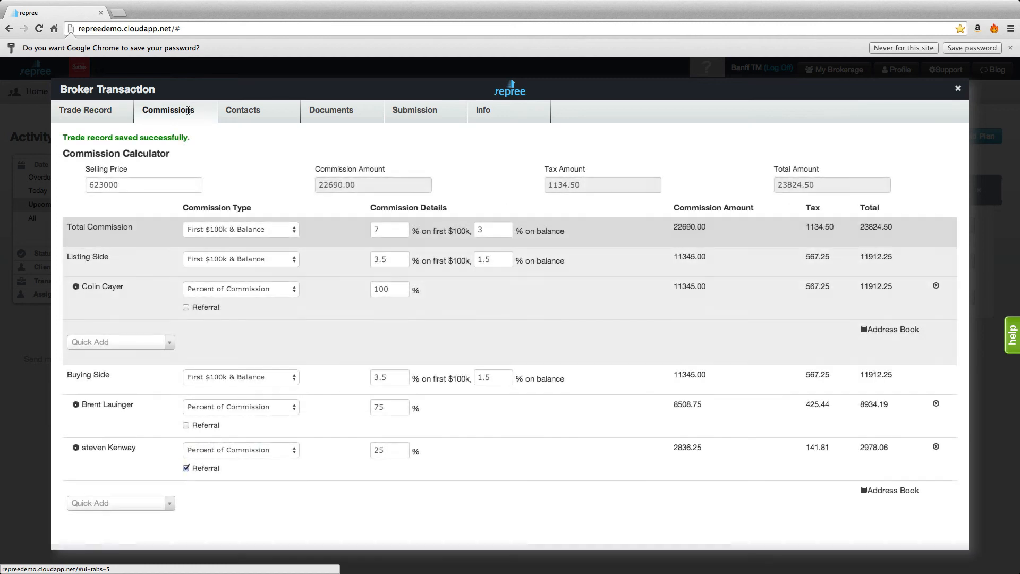
pyautogui.click(276, 116)
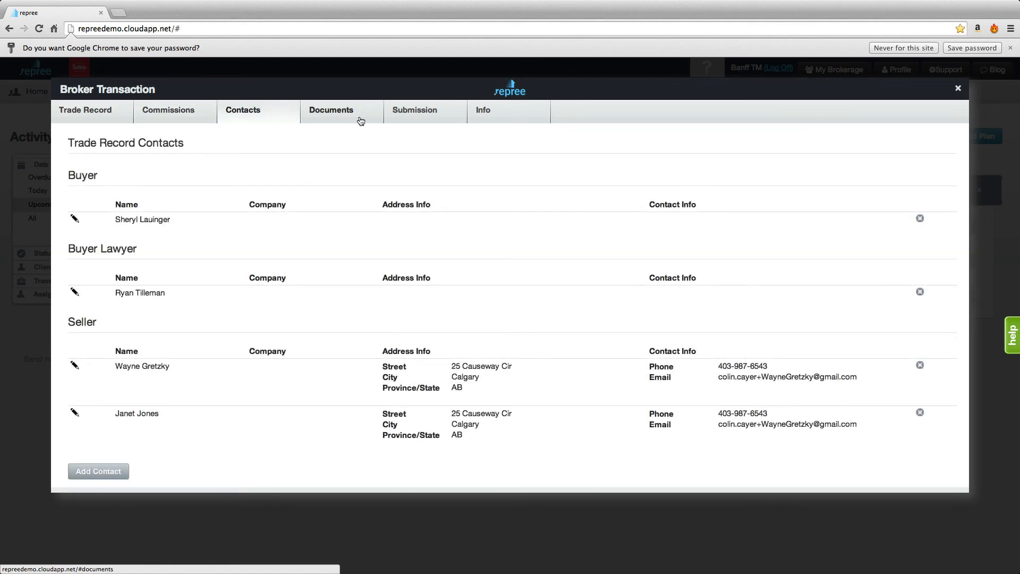
pyautogui.click(370, 116)
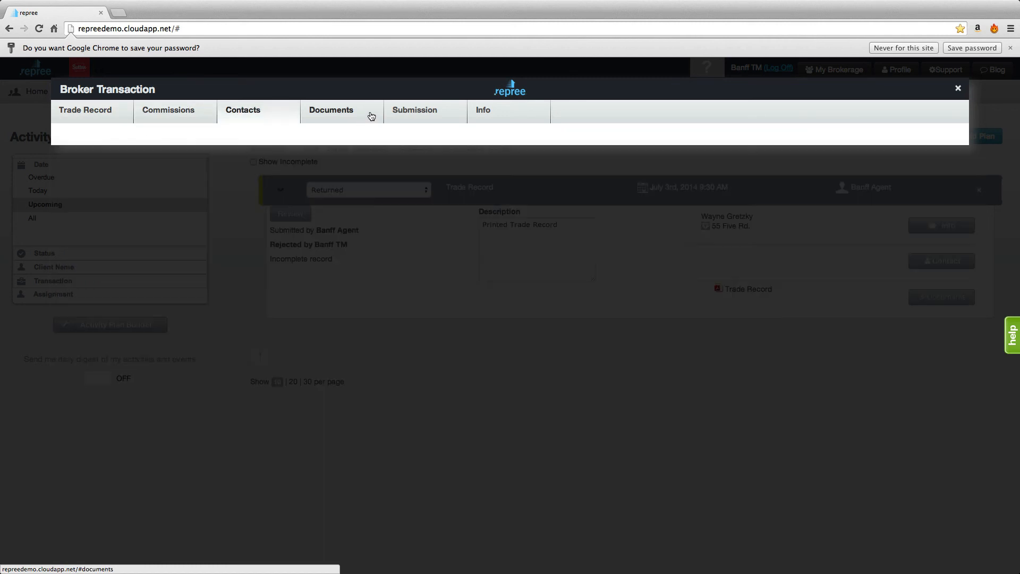
pyautogui.click(452, 115)
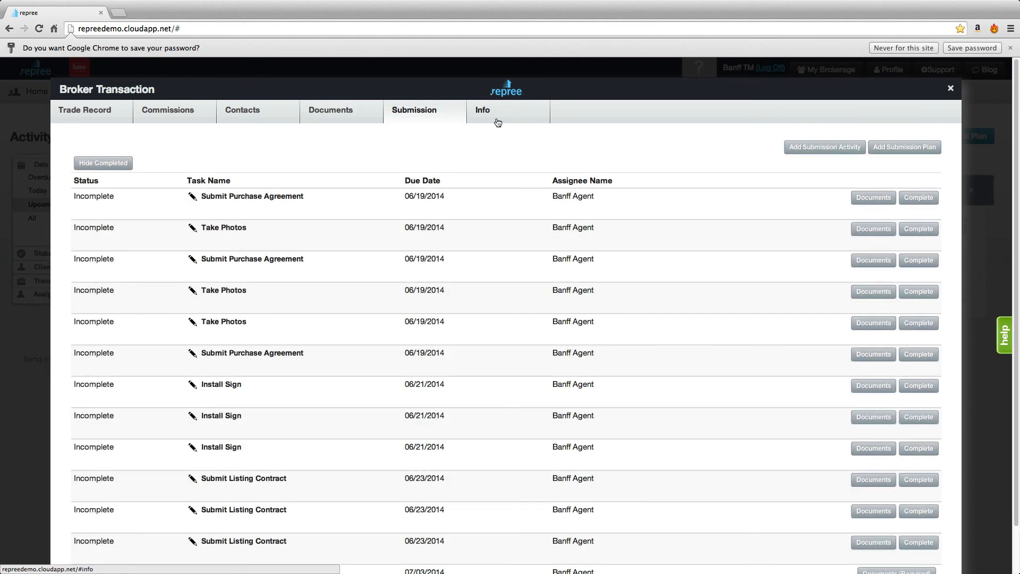
pyautogui.click(519, 113)
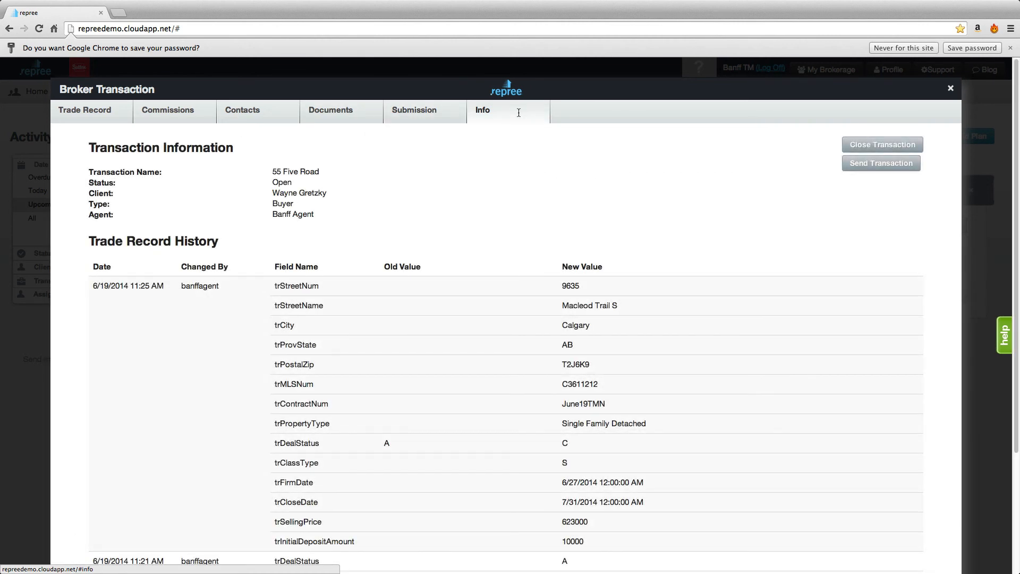